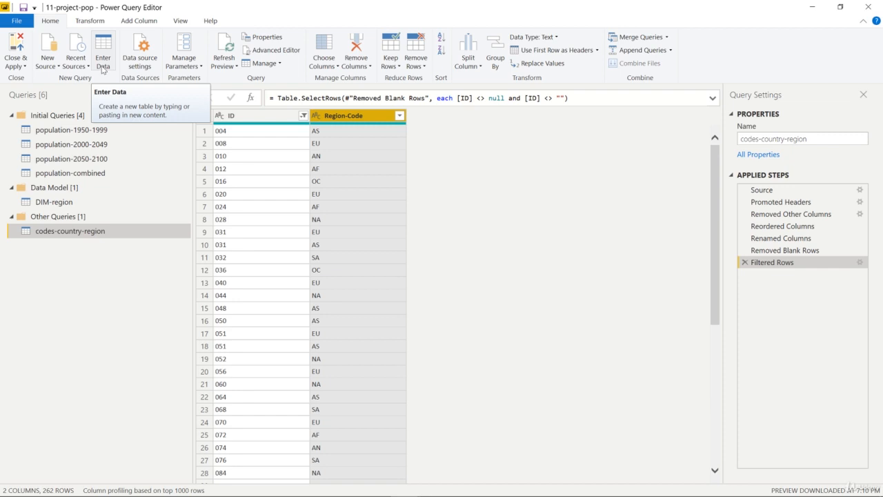
Step: Create an empty manually entered table named regions-full-names
click(103, 66)
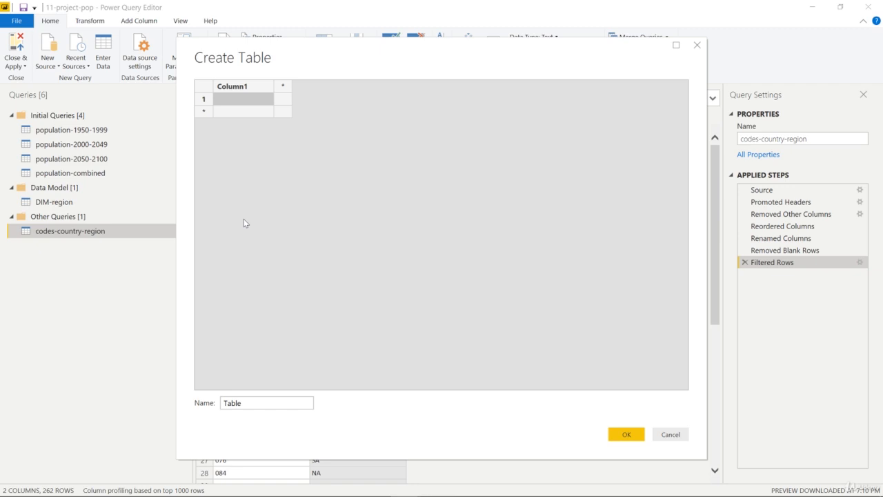
drag(243, 403, 189, 414)
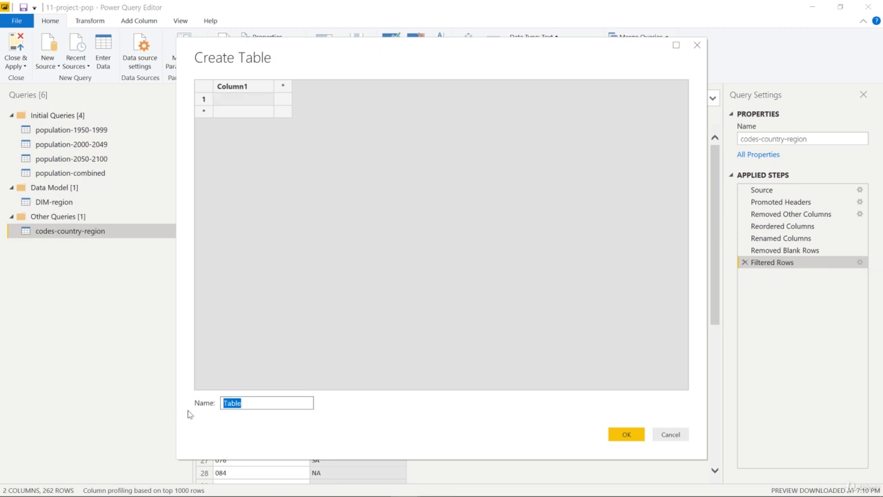
key(BackSpace)
text(reg)
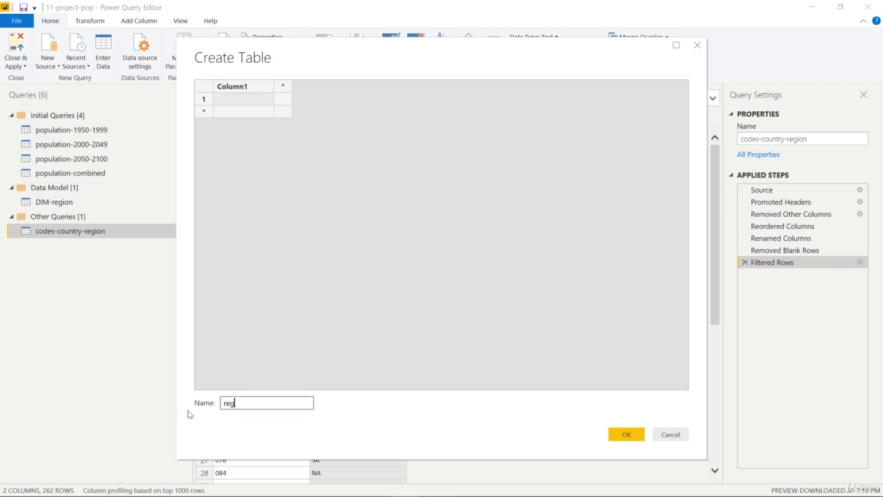
text(ions-full-names)
key(BackSpace)
key(BackSpace)
key(BackSpace)
key(BackSpace)
text(aes)
key(BackSpace)
key(BackSpace)
text(mes)
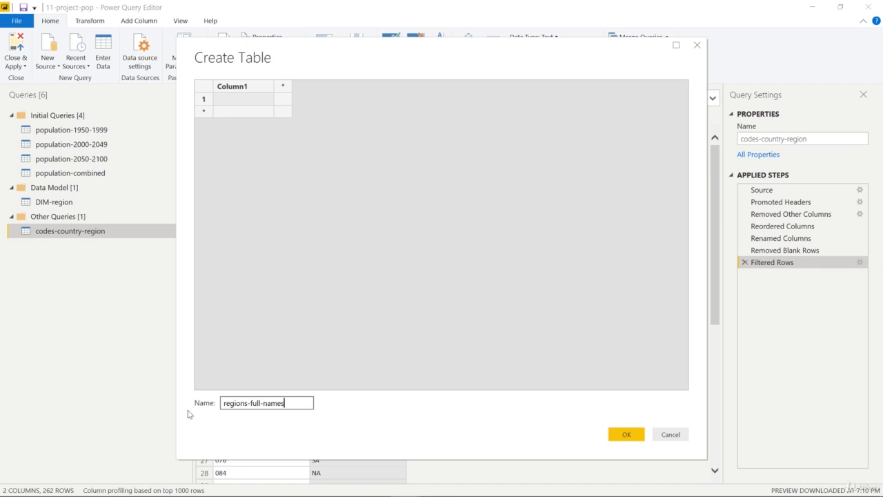
click(638, 435)
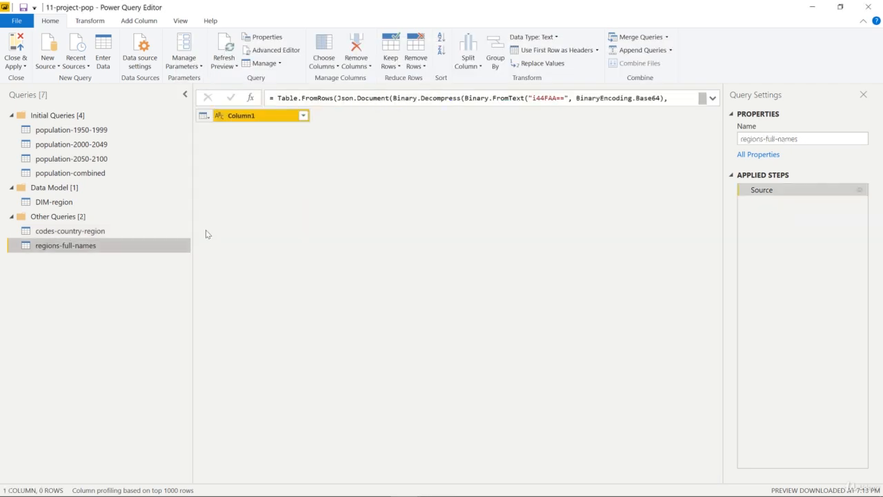
Step: Remove the duplicate rows from the codes-country-region query based on its Region-Code column
click(73, 232)
click(78, 249)
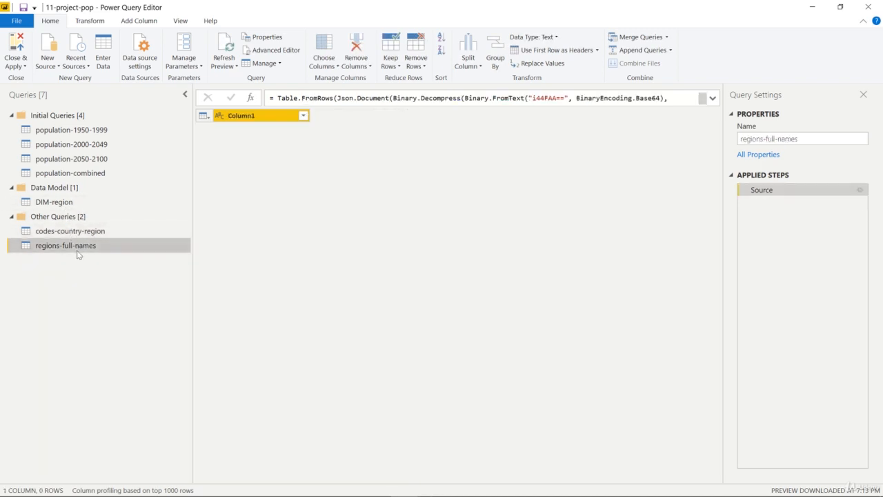
click(74, 231)
click(368, 116)
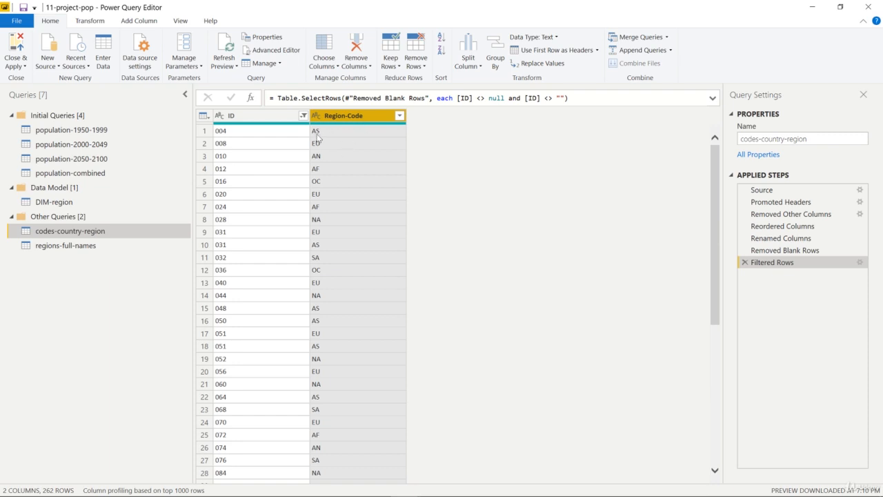
mouse_move(364, 125)
click(414, 62)
click(446, 120)
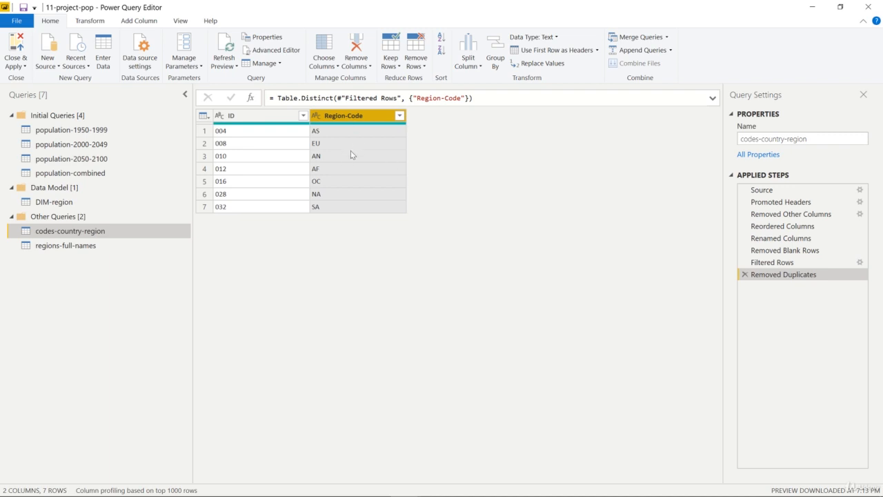
Step: Copy the deduplicated Region-Code column and delete the Removed Duplicates step from the codes-country-region query
right_click(370, 119)
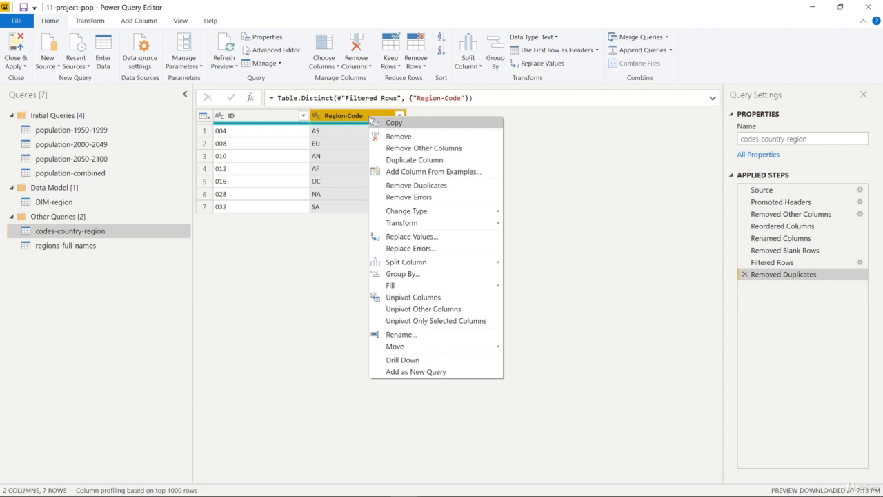
click(385, 124)
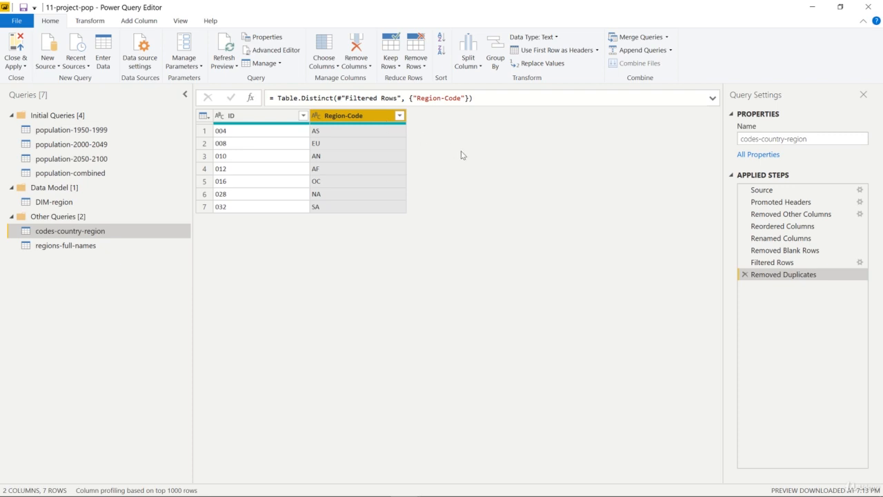
click(745, 275)
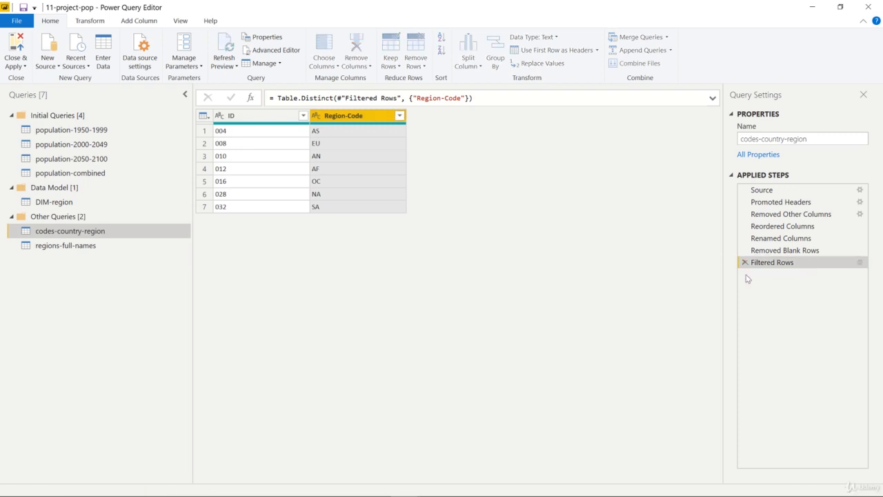
Step: Open the regions-full-names query's source table for editing and paste the copied Region-Code column over Column1
click(69, 248)
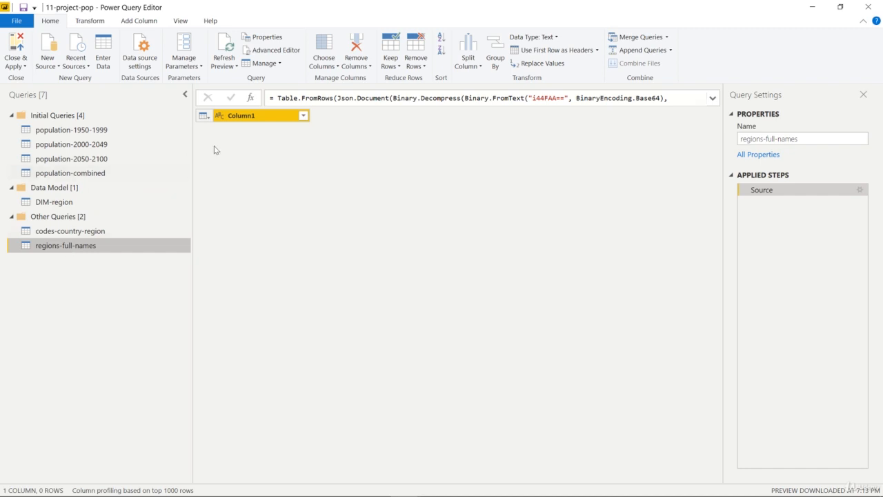
right_click(278, 118)
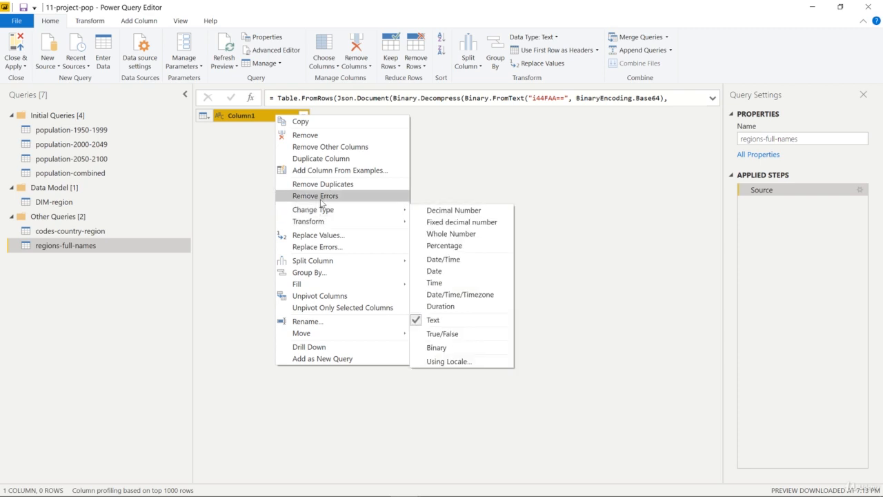
click(457, 169)
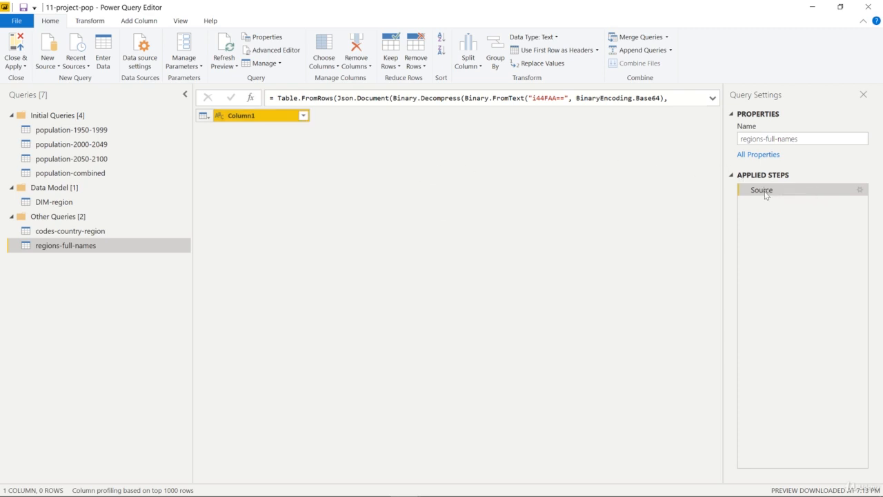
click(859, 189)
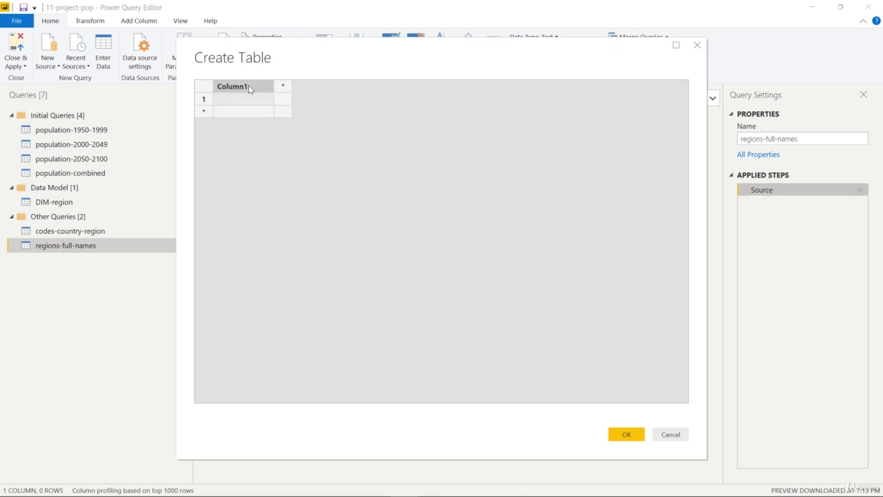
right_click(249, 89)
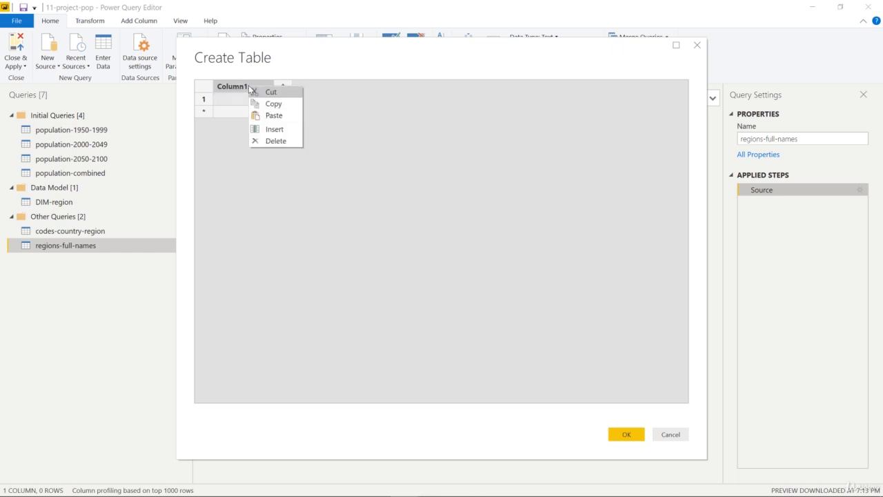
click(274, 116)
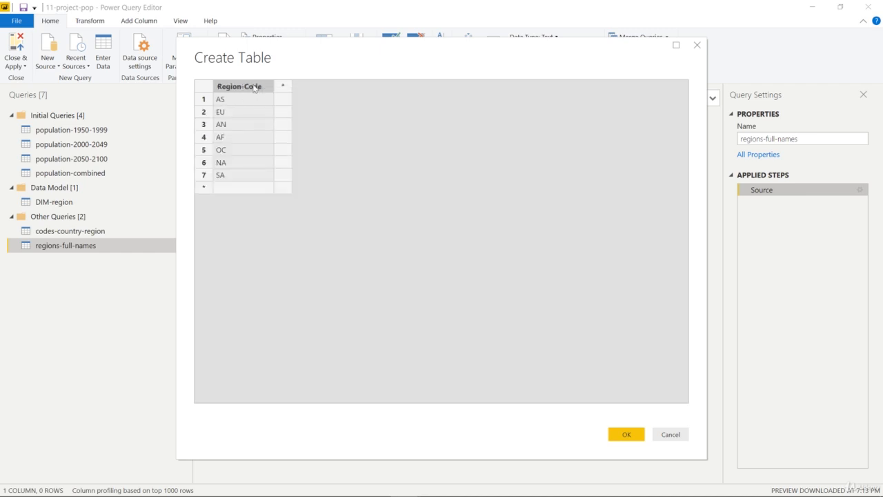
Step: Add two empty columns and extend the region codes table with empty rows 8 to 10
click(204, 187)
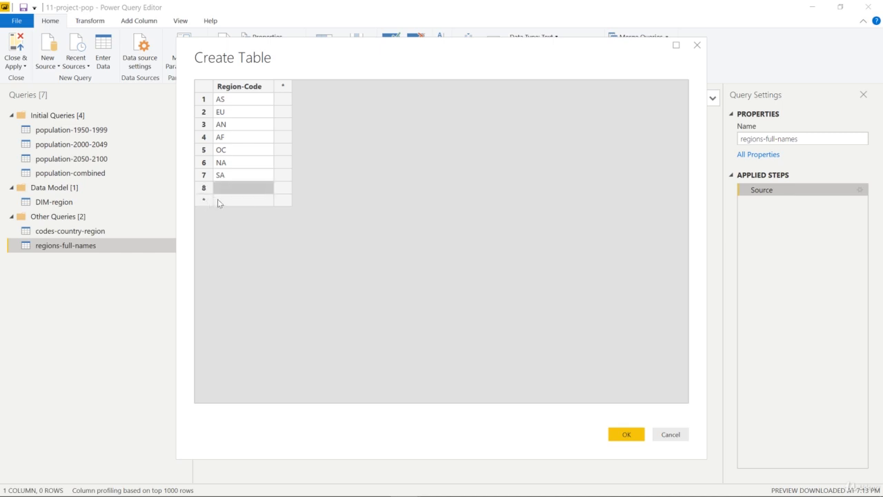
double_click(283, 86)
key(Tab)
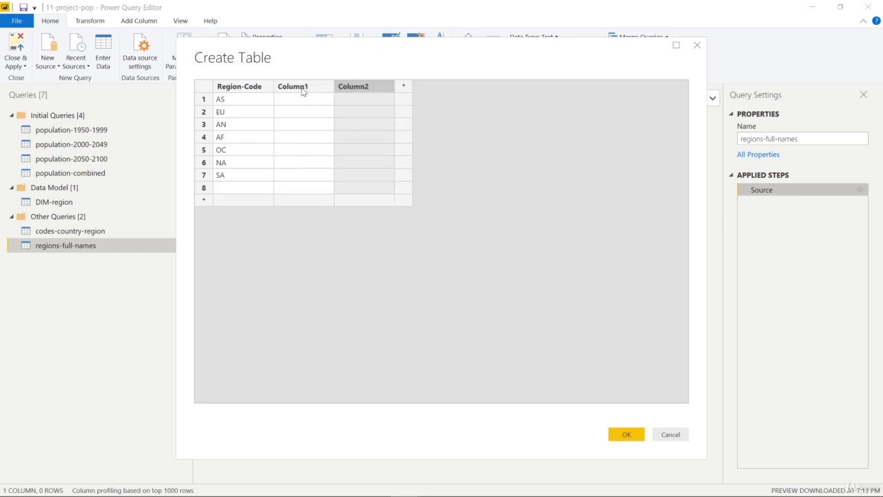
key(Down)
key(Down)
key(Down)
key(Down)
key(Down)
key(Down)
key(Down)
key(Down)
key(Down)
key(Down)
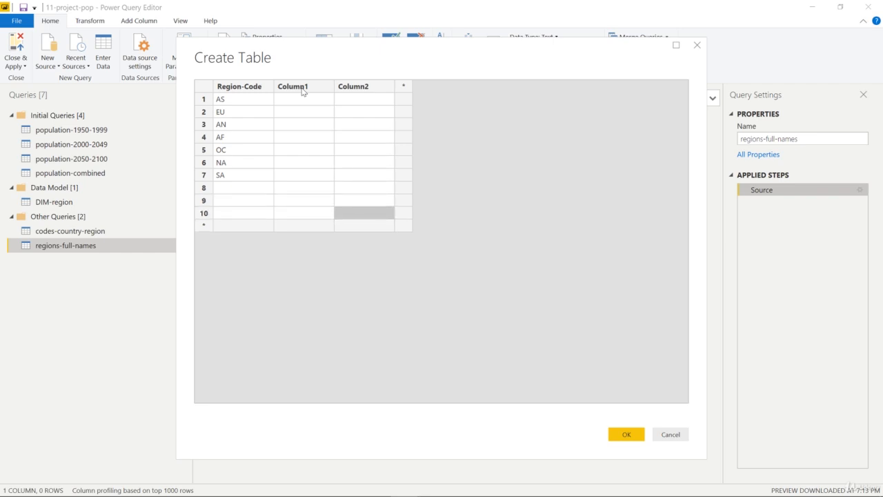
Step: Delete the empty columns Column2 and Column1 from the region codes table
drag(303, 90, 365, 88)
click(339, 87)
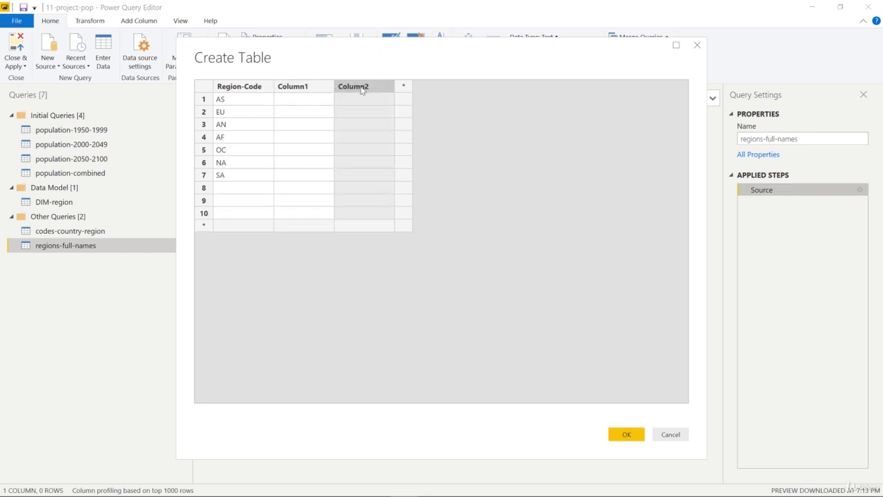
right_click(361, 90)
click(398, 143)
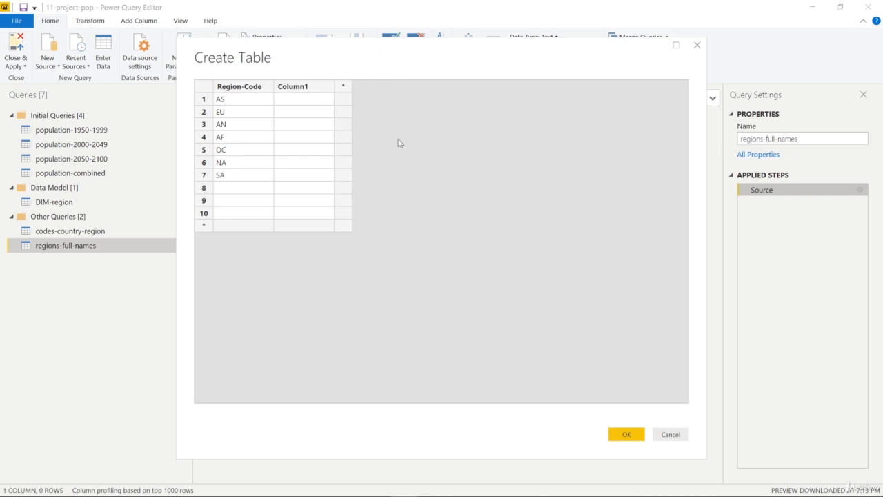
right_click(315, 89)
click(345, 141)
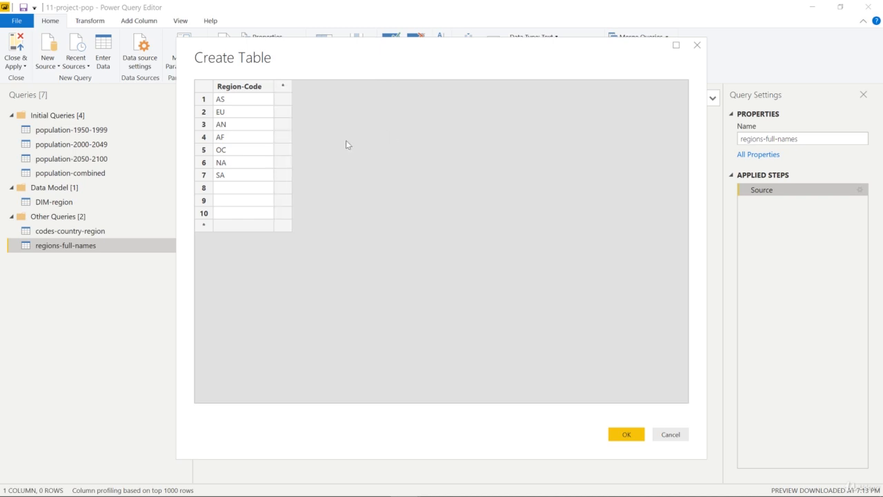
Step: Delete the three empty rows below the SA row of the region codes table
click(204, 200)
right_click(204, 200)
click(229, 251)
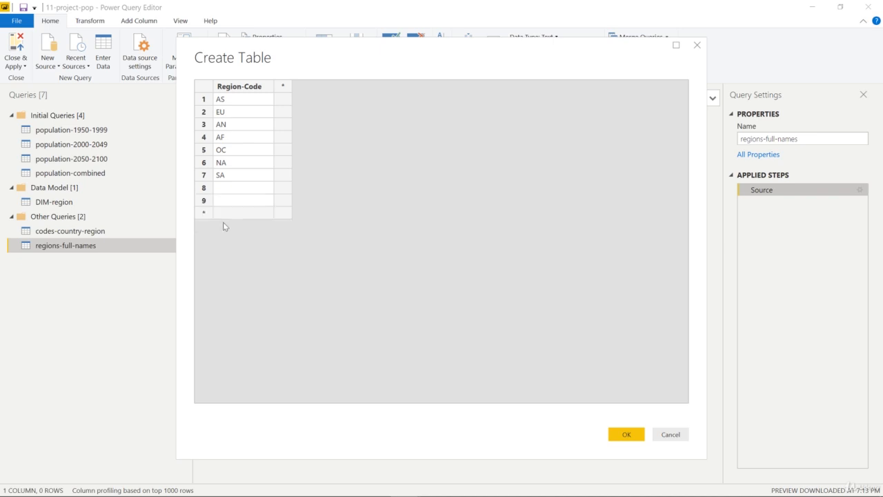
right_click(205, 200)
click(232, 251)
right_click(206, 189)
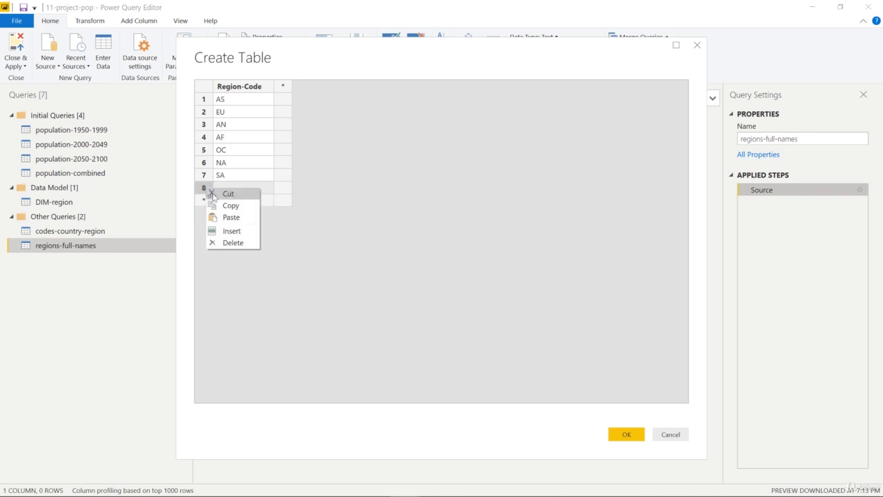
click(247, 244)
right_click(207, 179)
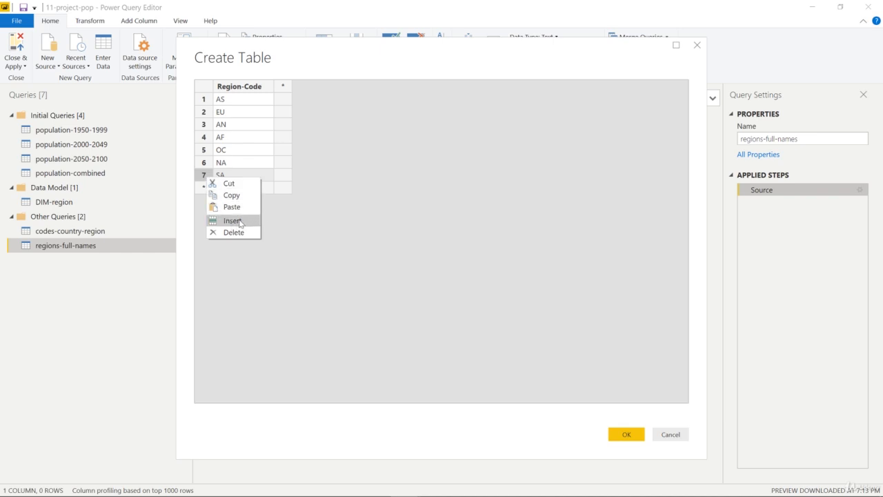
click(320, 209)
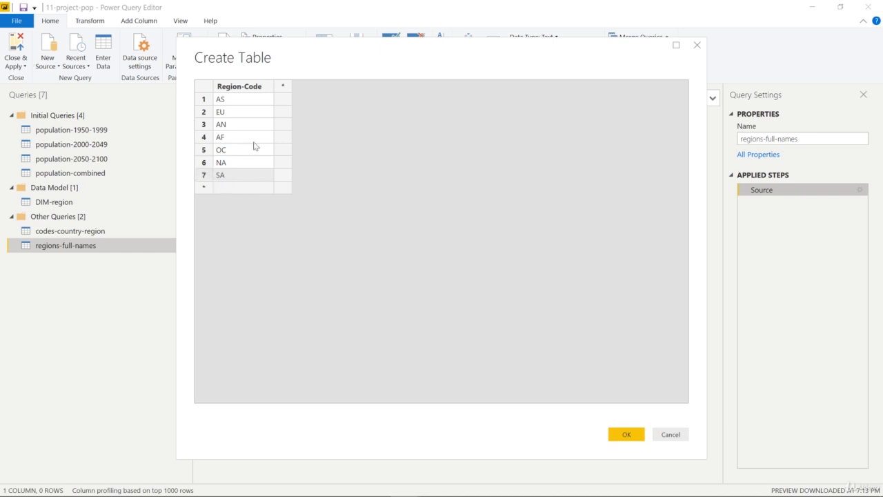
Step: Add a second column beside Region-Code and name it Region-Name
click(264, 86)
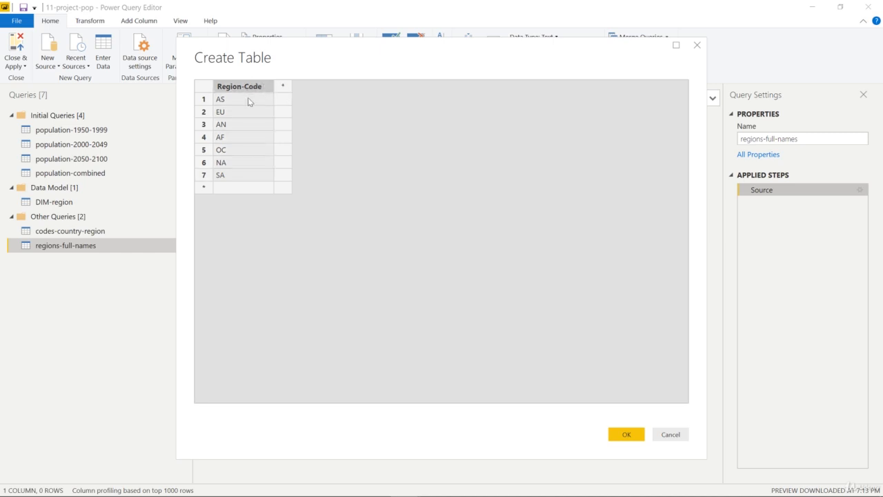
click(283, 86)
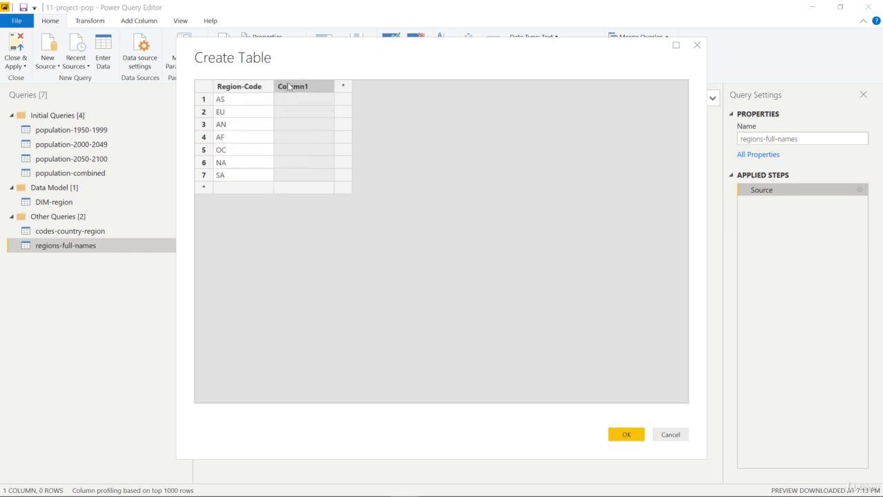
double_click(288, 86)
text(Region-)
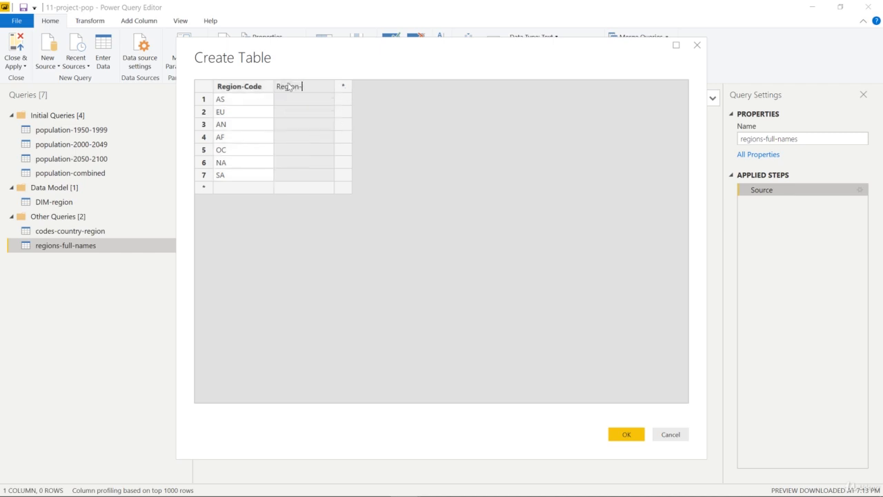
text(Name)
key(Return)
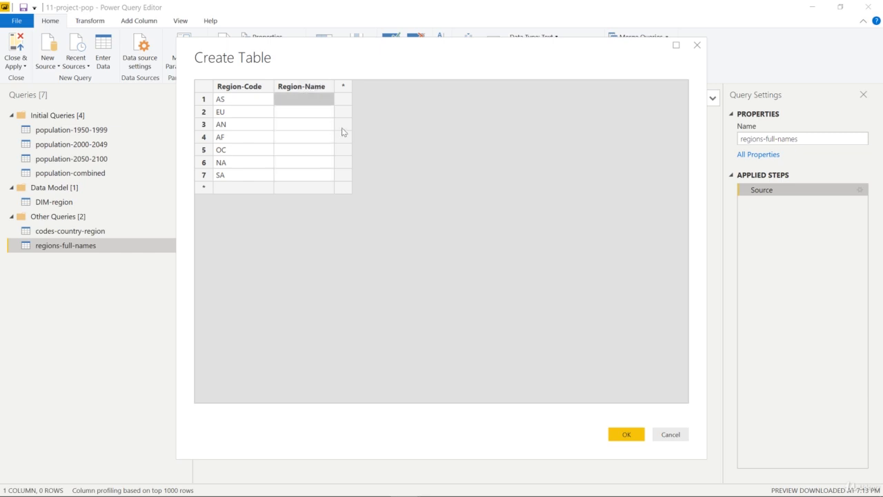
Step: Fill in the Region-Name values Asia for AS, Europe for EU, Antarctica for AN and Africa for AF
text(Asia)
key(Return)
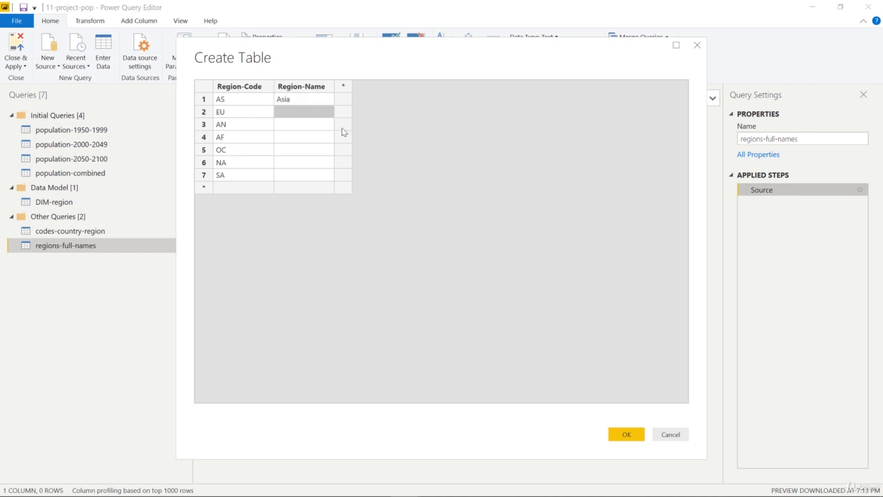
text(Europe)
key(Return)
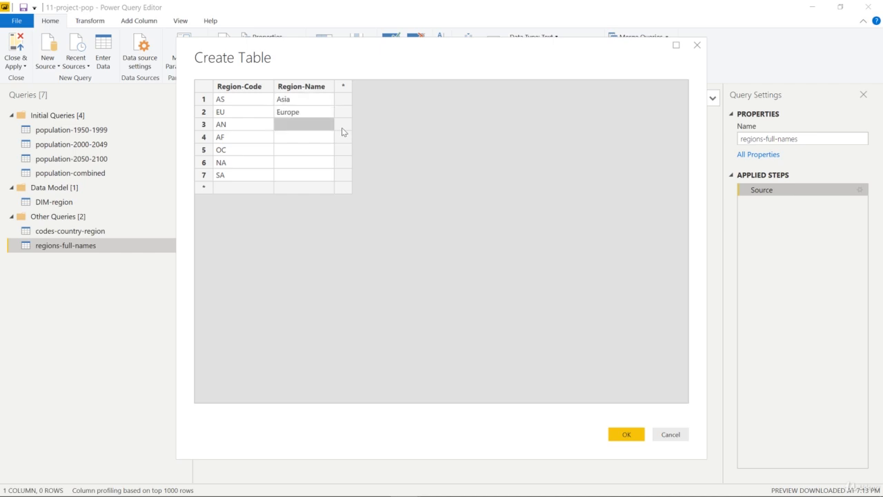
text(Antarctica)
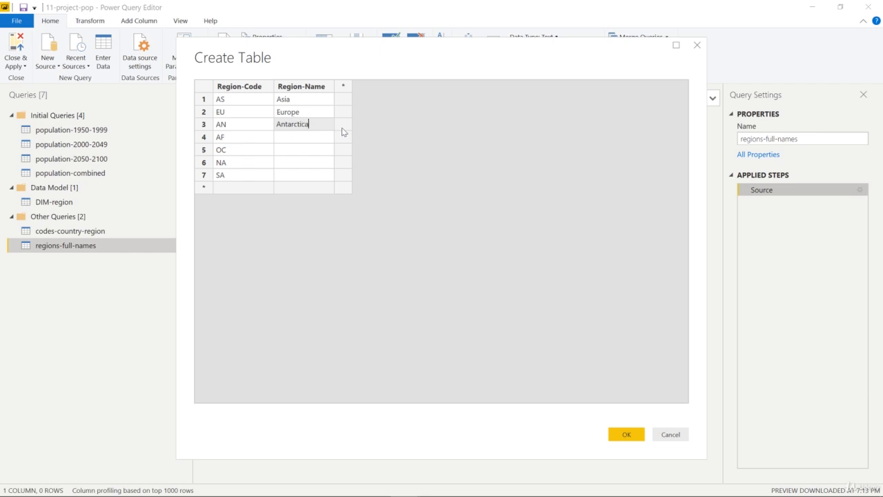
key(Return)
text(A)
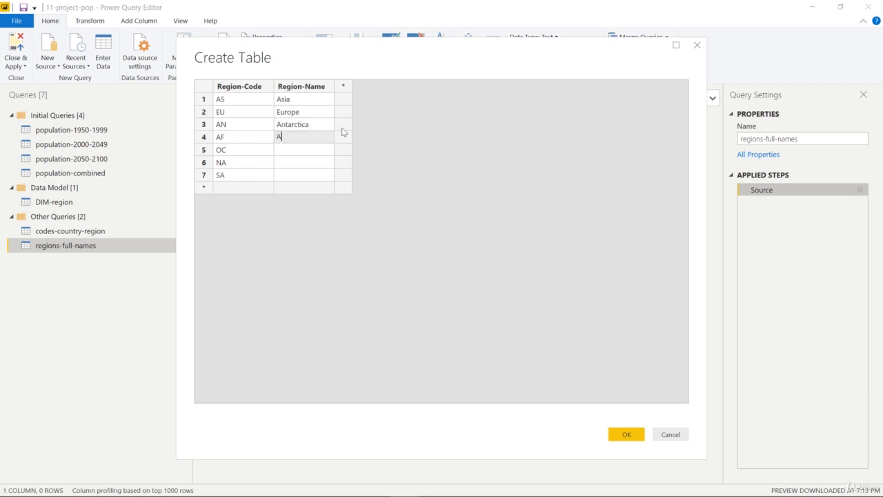
text(frica)
key(Return)
Step: Enter the Region-Name values Oceania for OC, North America for NA and South America for SA
text(Oceania)
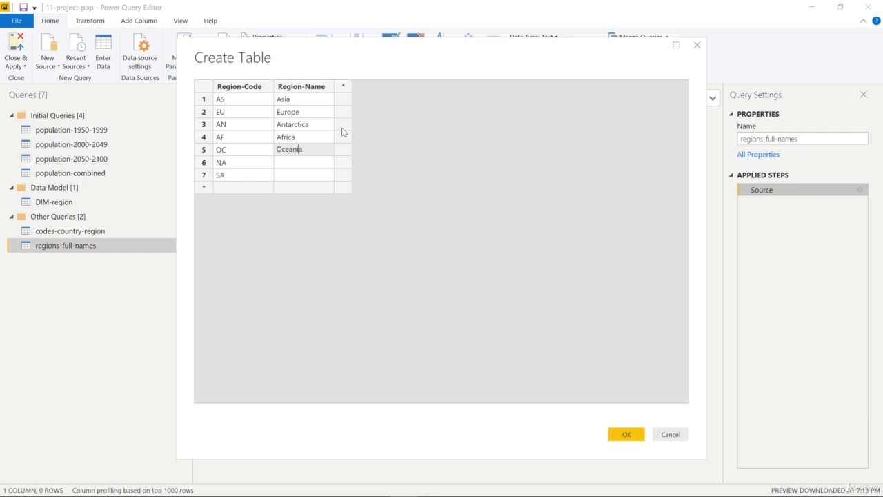
key(Return)
text(North)
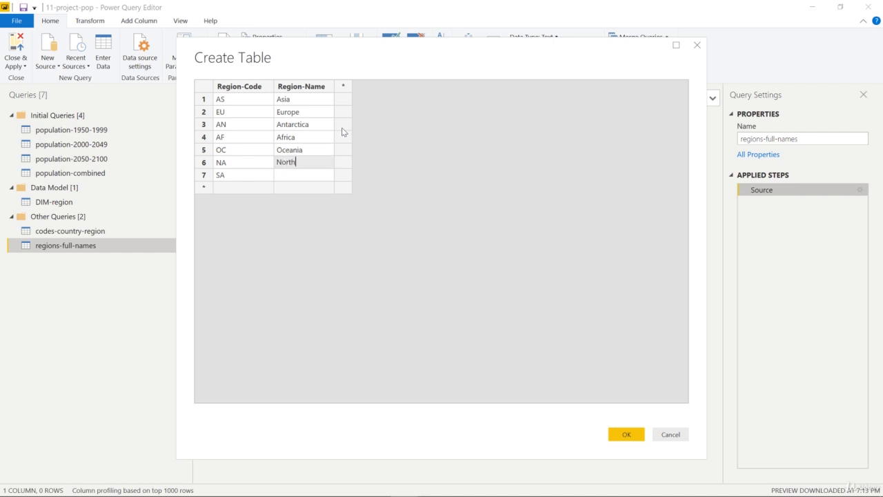
text( America)
key(Return)
text(South America)
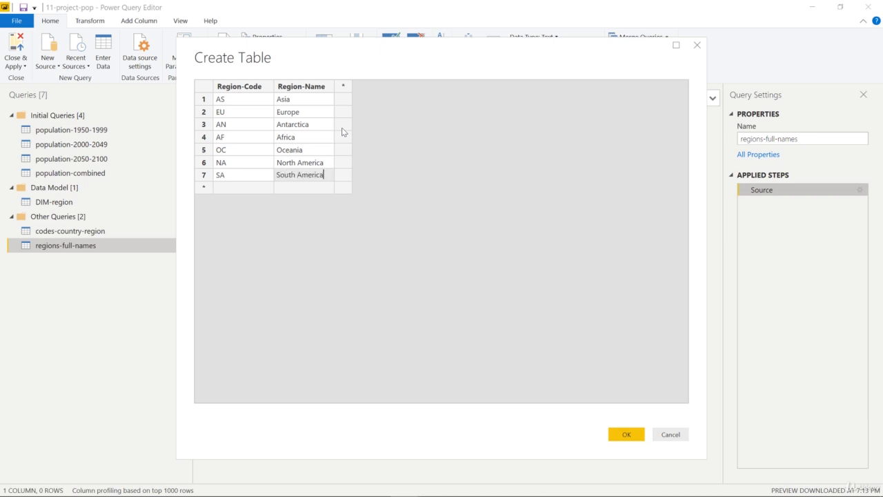
key(Return)
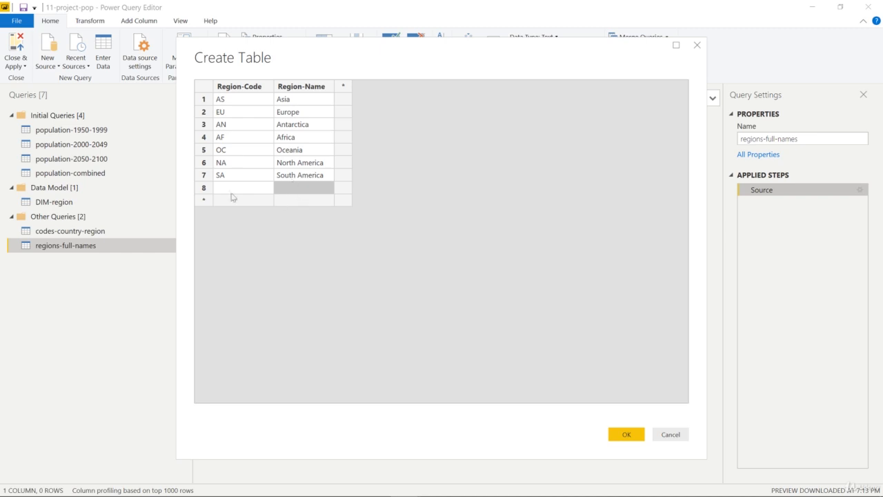
Step: Delete the empty row 8 below South America and apply the edited table to the regions-full-names query
right_click(205, 188)
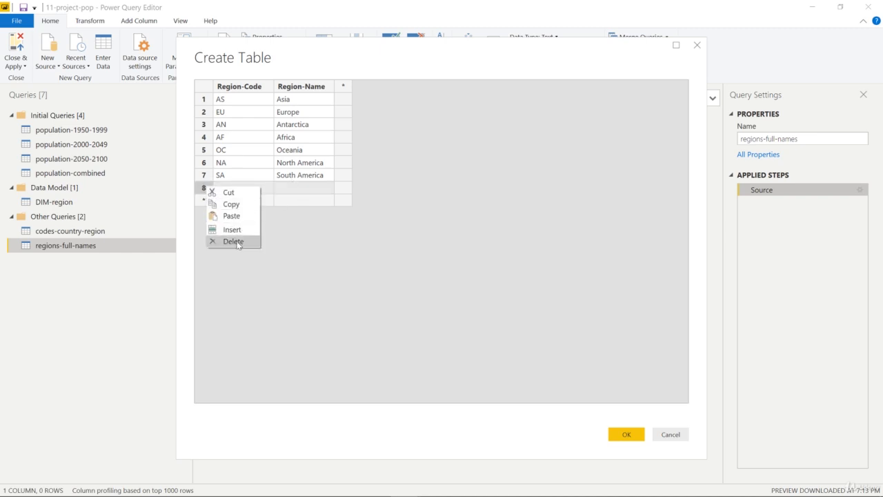
click(234, 242)
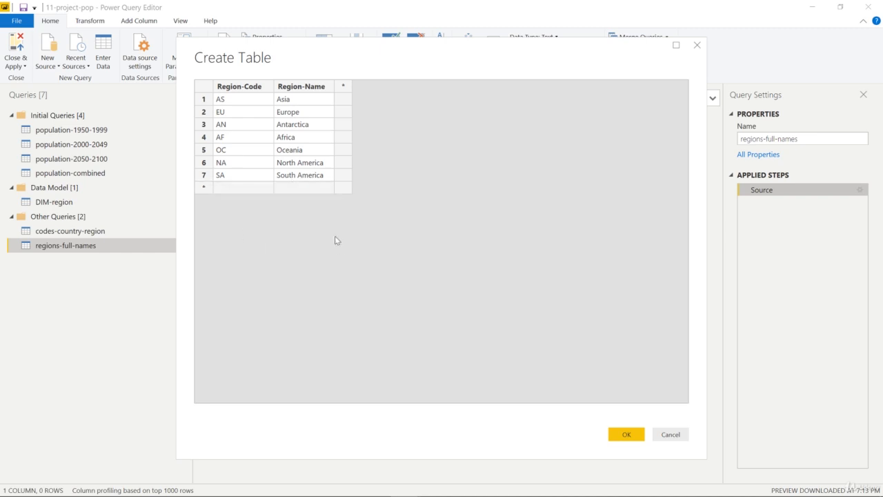
click(608, 432)
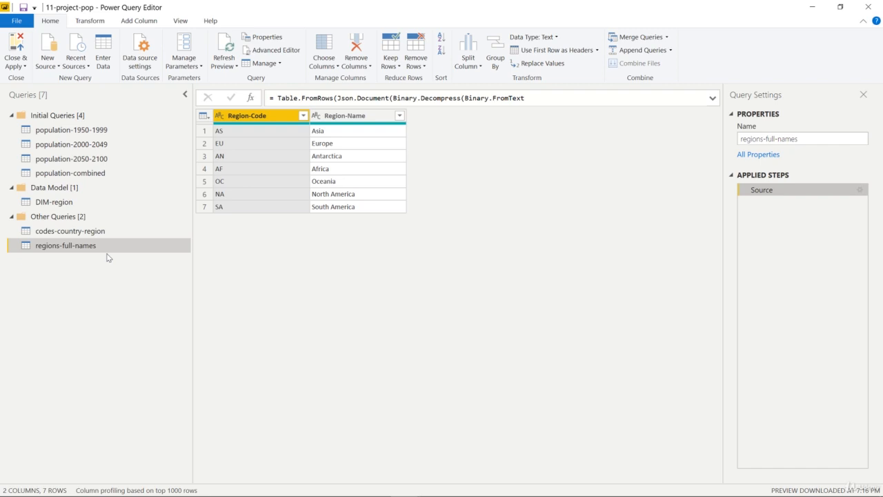
Step: Compare the columns of the DIM-region, codes-country-region and regions-full-names queries, ending on DIM-region
click(86, 203)
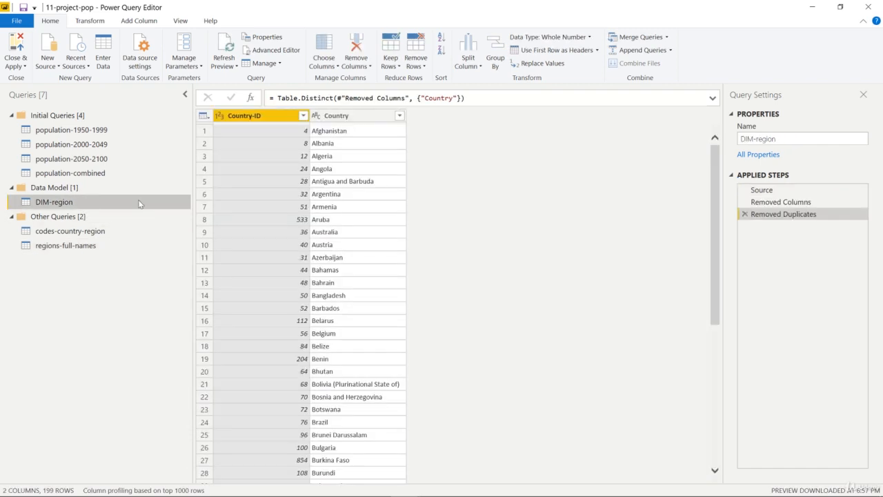
click(107, 230)
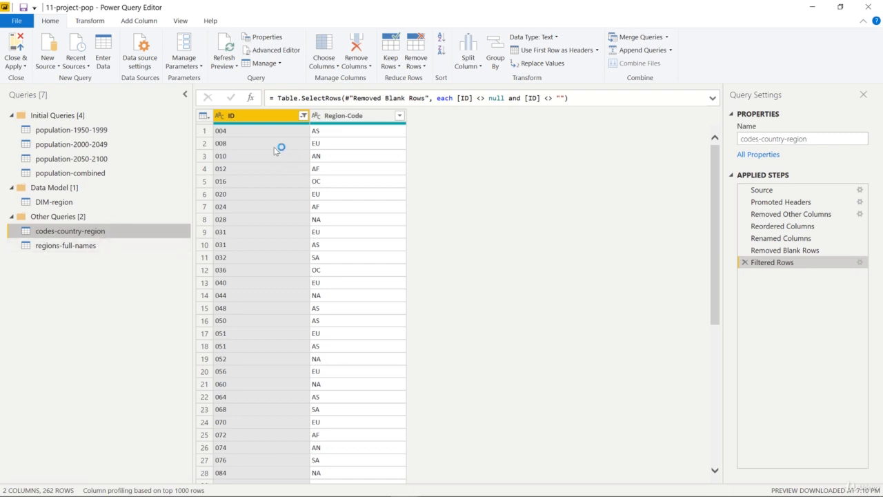
click(81, 246)
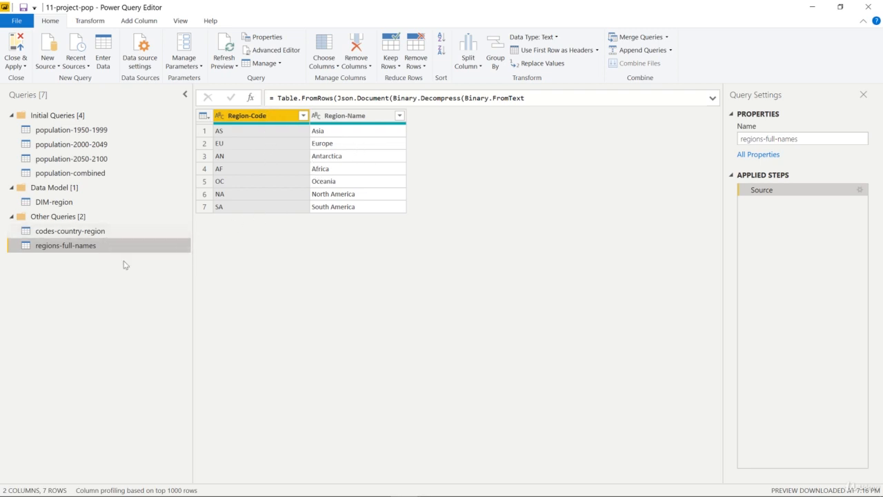
click(87, 202)
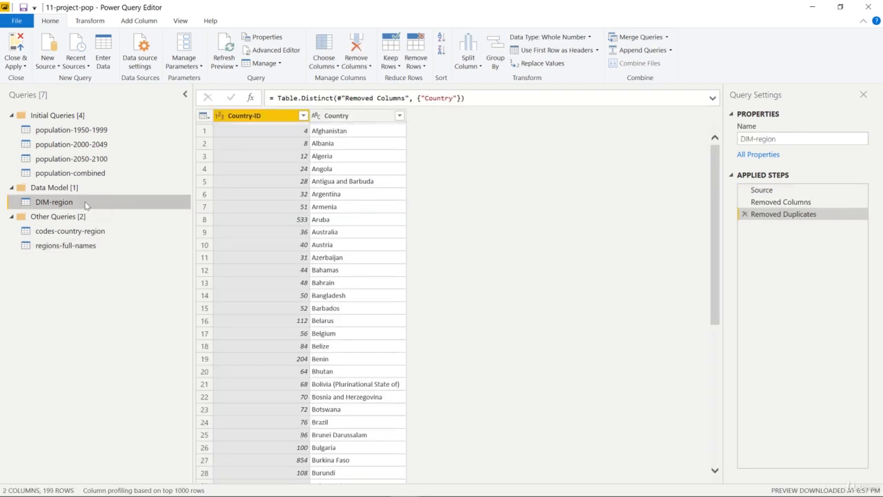